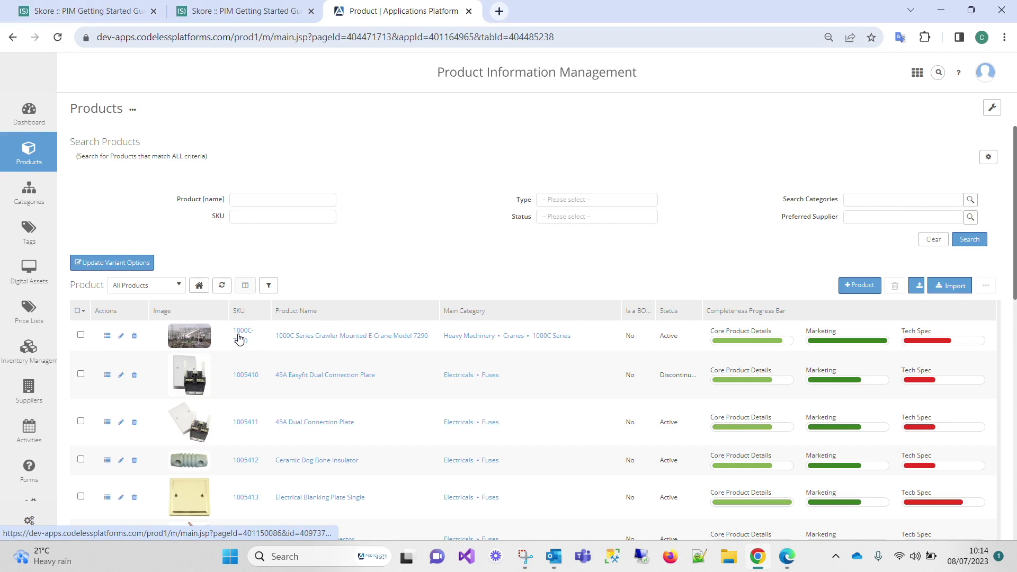
Step: Open product 1000C-7290, the 1000C Series Crawler Mounted E-Crane Model 7290, and review its attributes and product and web descriptions
click(239, 339)
click(169, 331)
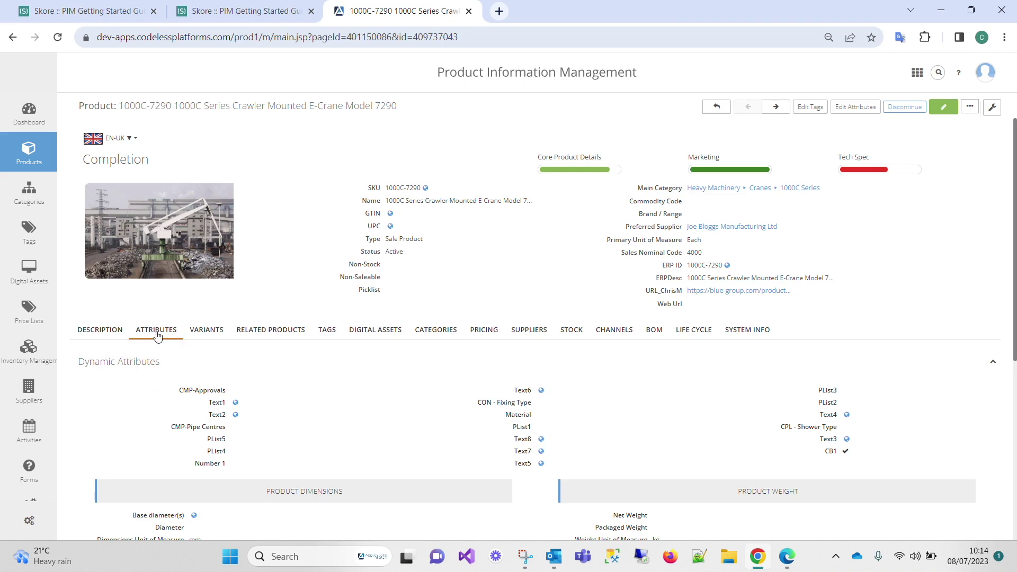
click(100, 333)
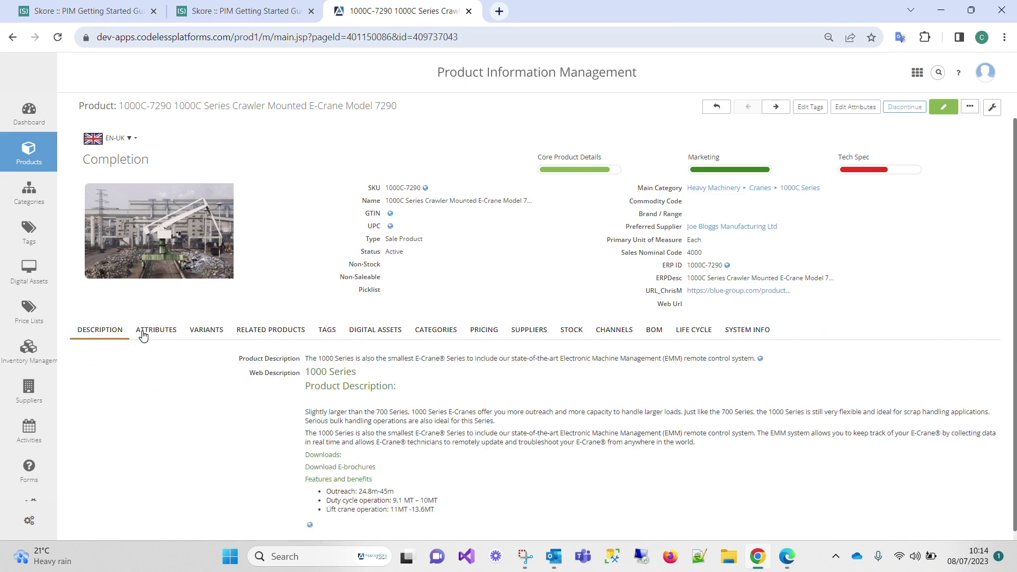
scroll(140, 334, down, 1)
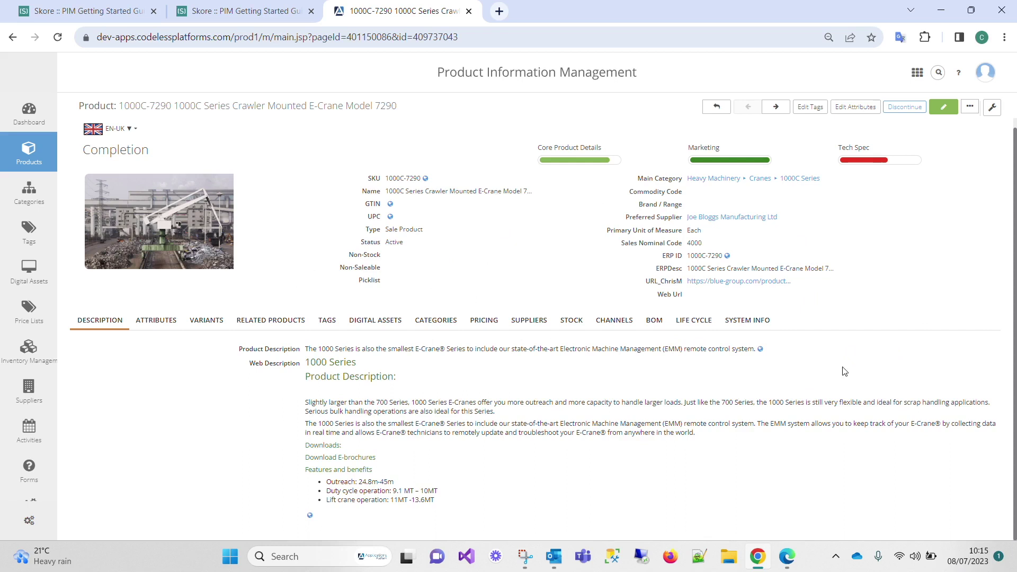
Step: Examine the crane's dynamic attributes, including the Product Dimensions and Product Weight groups
click(157, 322)
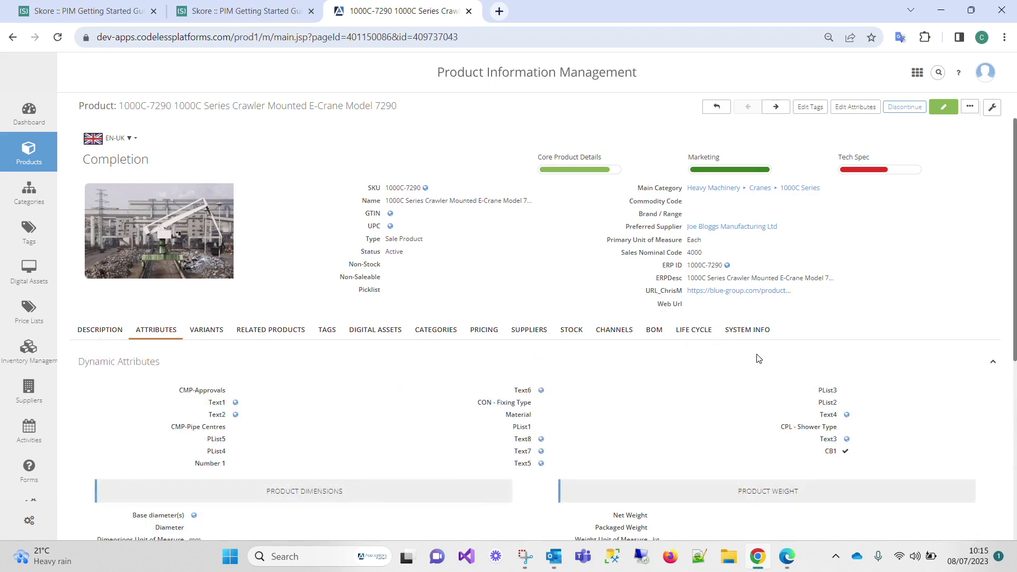
scroll(757, 359, down, 4)
scroll(763, 359, up, 2)
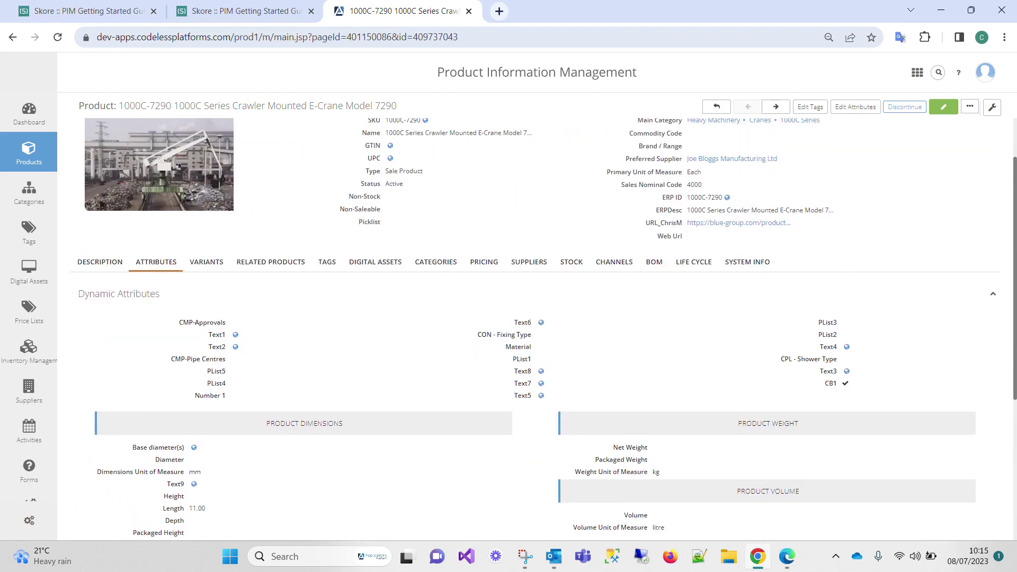
scroll(763, 359, down, 4)
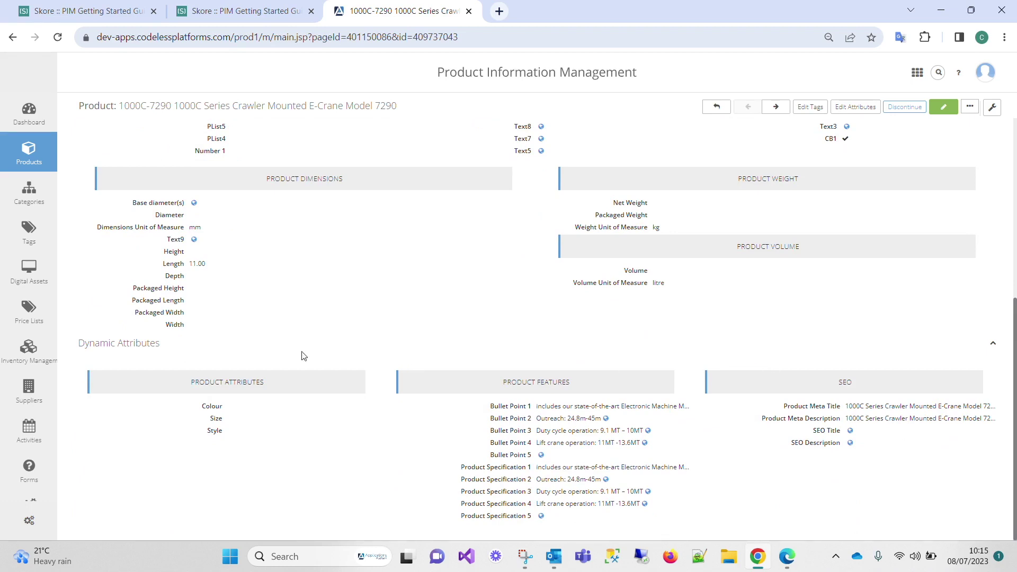
drag(257, 179, 355, 189)
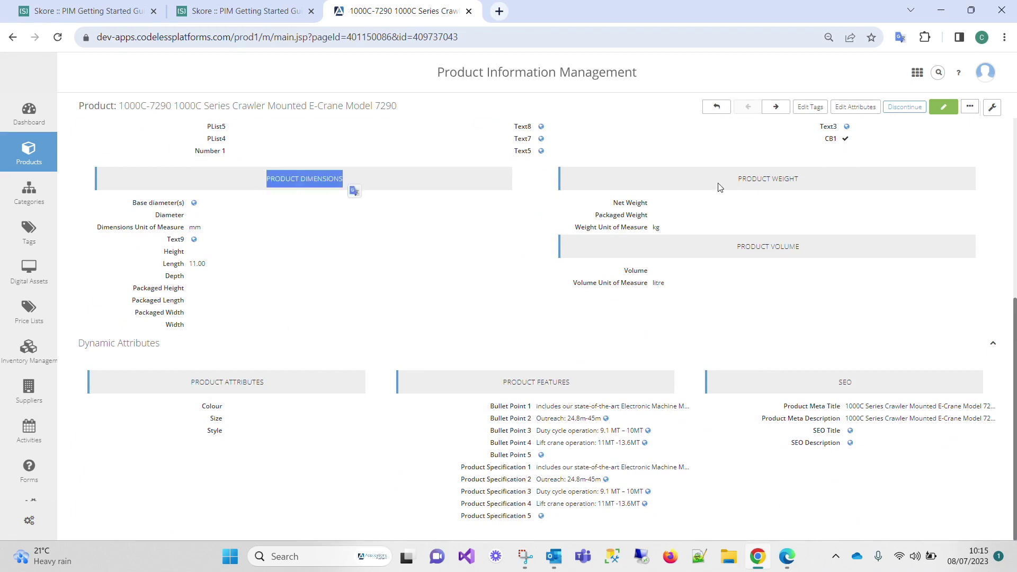
drag(718, 183, 839, 186)
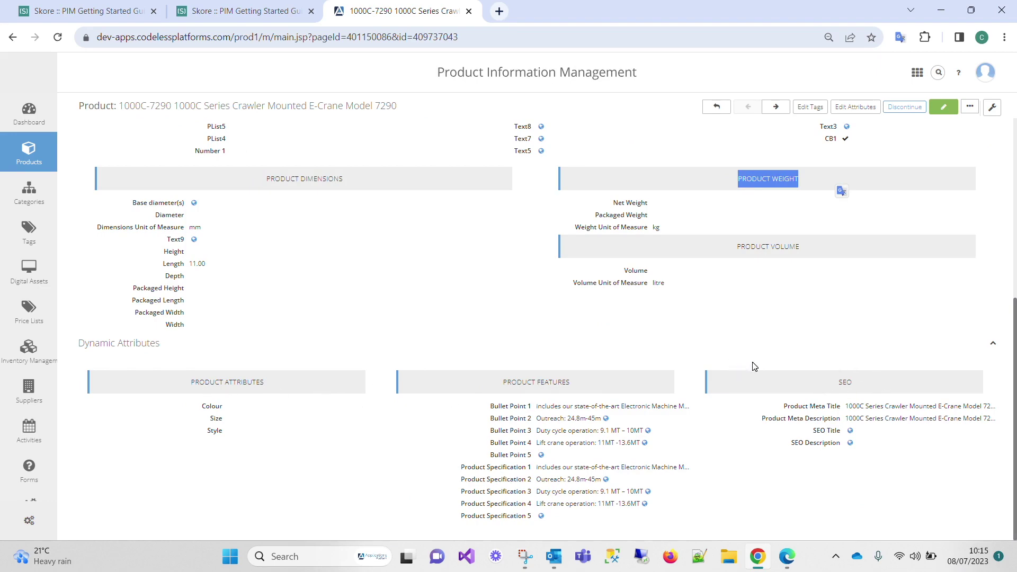
scroll(755, 366, up, 6)
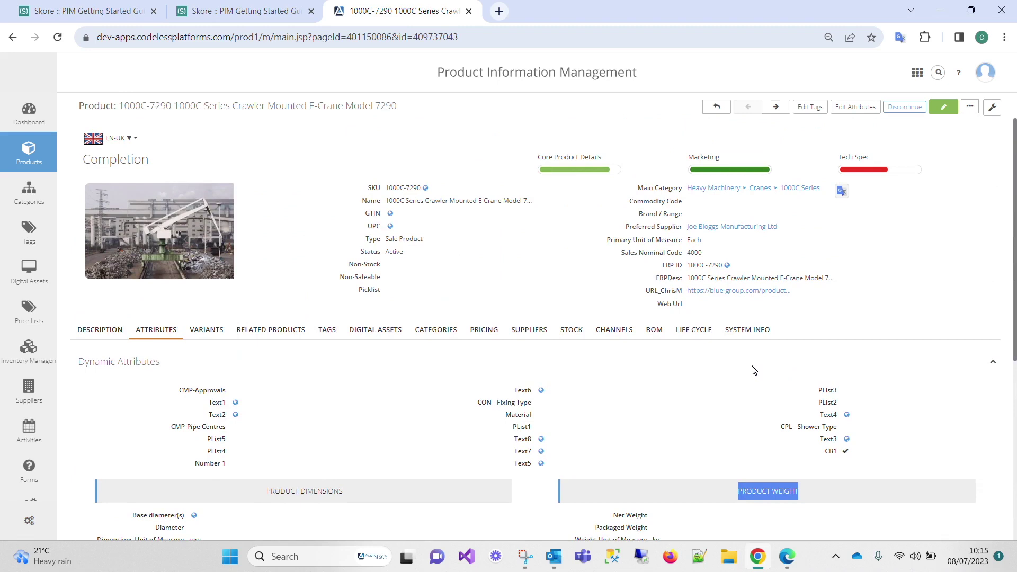
Step: Create a new product with the SKU Test1 and the name Test attributes, and save it
mouse_move(38, 157)
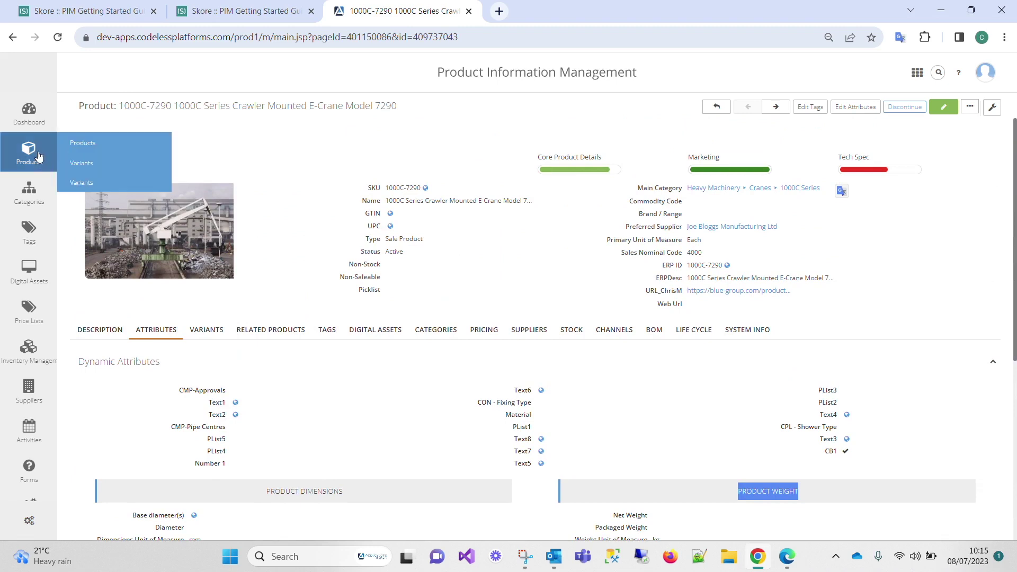
click(96, 154)
click(910, 285)
text(Test1)
key(Tab)
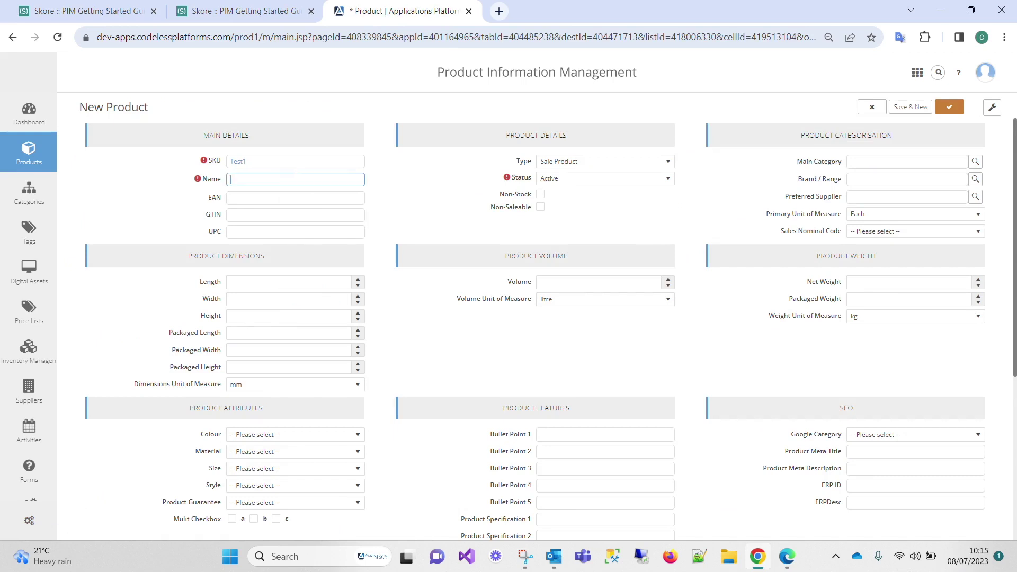
text(Test attributes)
click(949, 107)
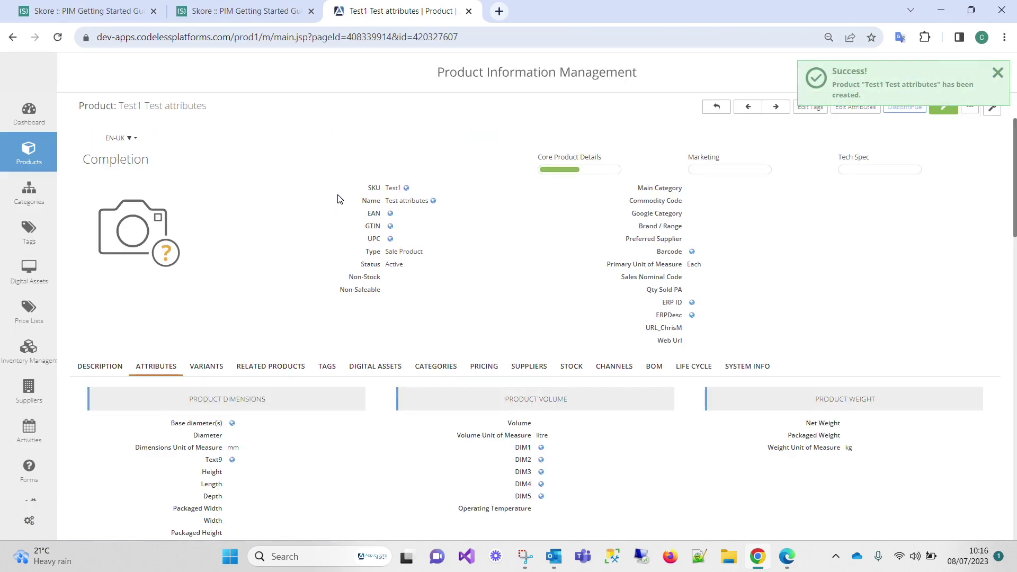
Step: Look through the attribute groups of the new Test1 product, from Product Attributes down to the dynamic attributes
scroll(294, 346, down, 4)
scroll(294, 346, down, 5)
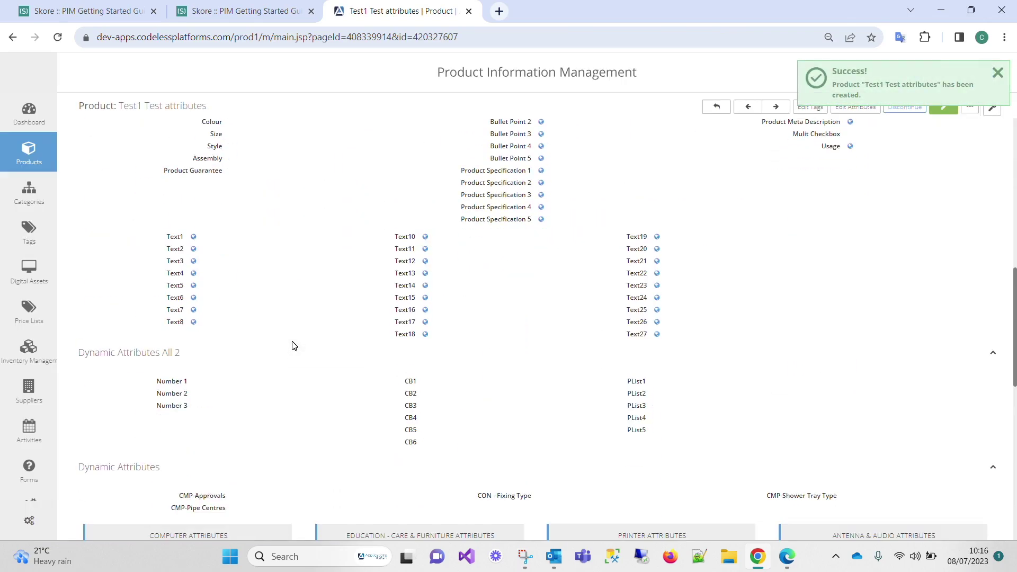
scroll(295, 345, down, 4)
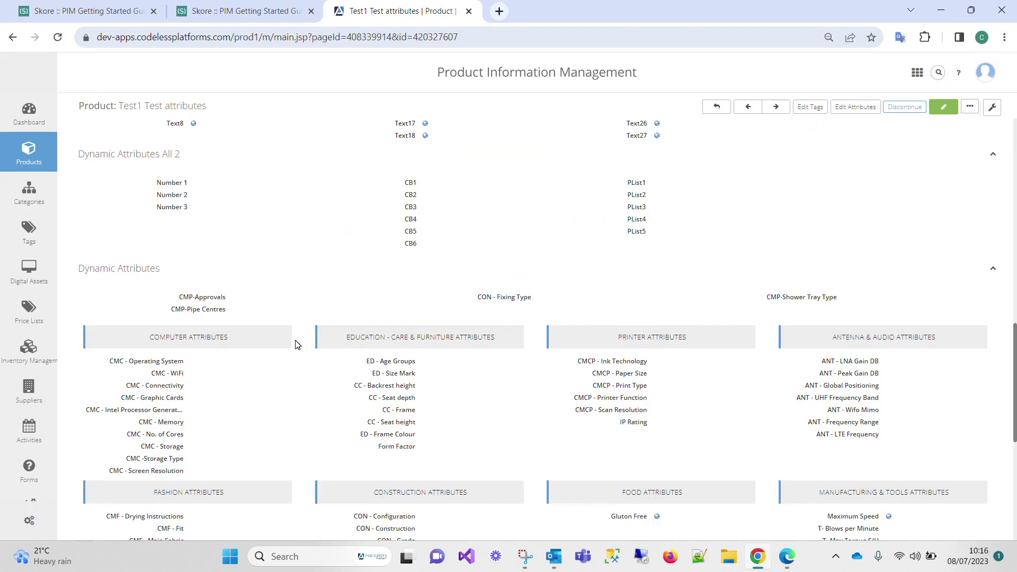
scroll(297, 345, up, 5)
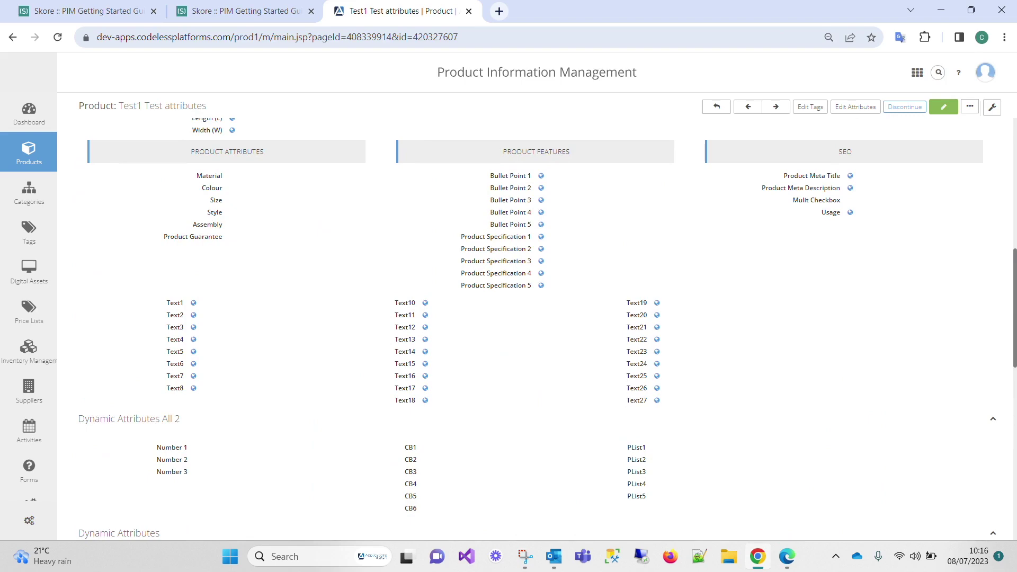
scroll(254, 325, down, 5)
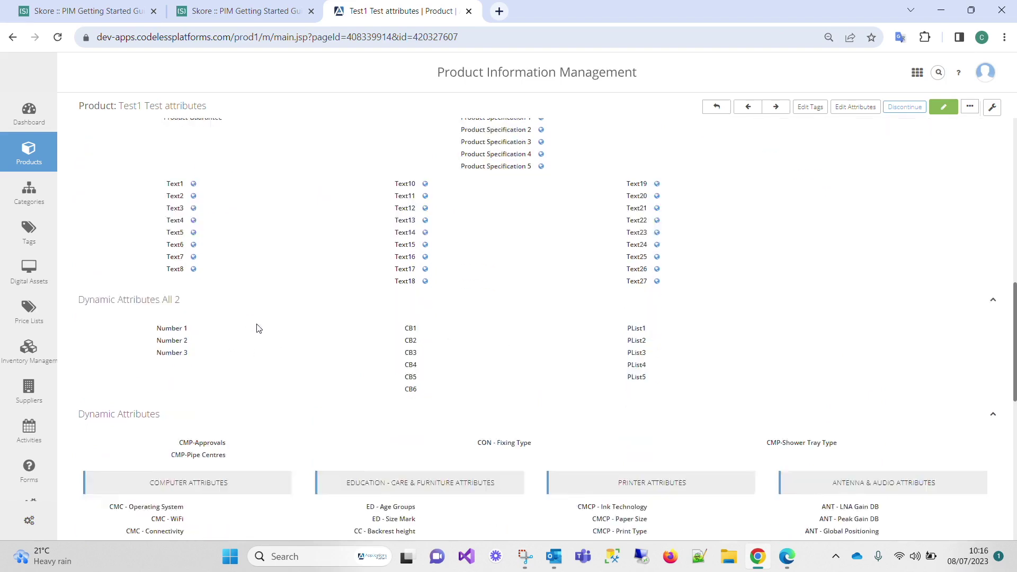
scroll(258, 328, up, 7)
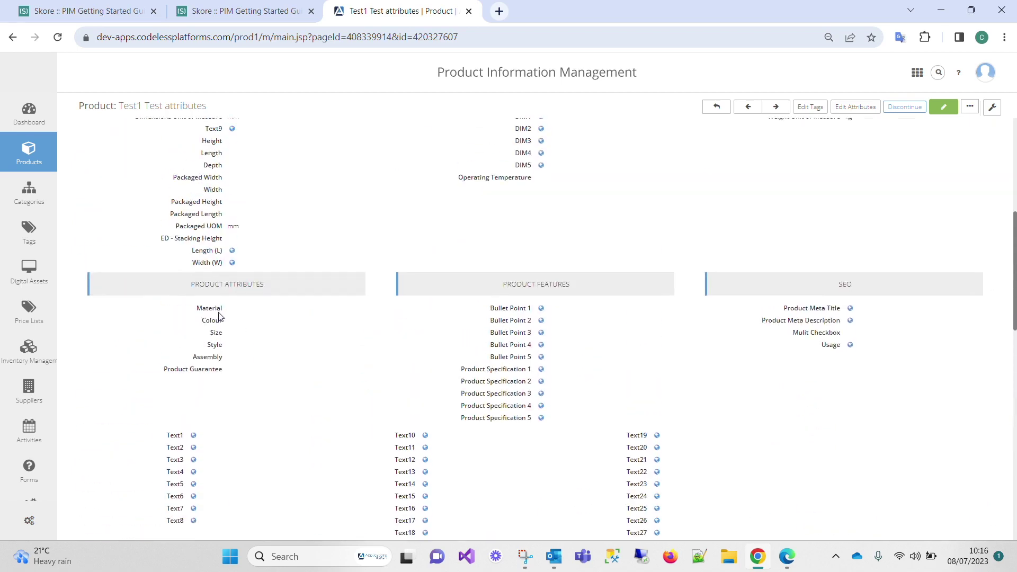
Step: Check the choices for the Size attribute under Product Attributes and leave the field without saving a value
mouse_move(231, 313)
click(234, 334)
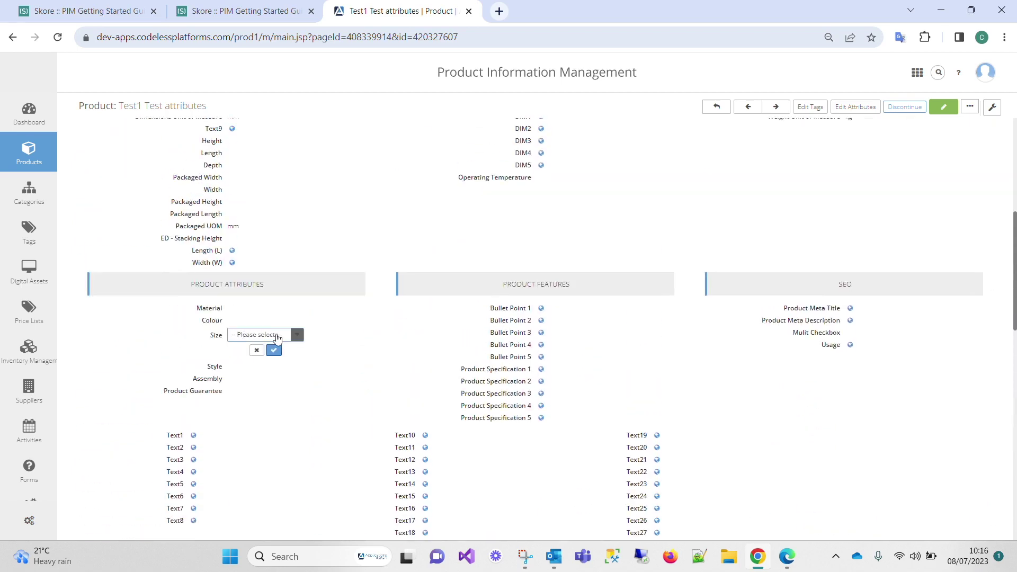
click(293, 335)
click(296, 337)
click(257, 350)
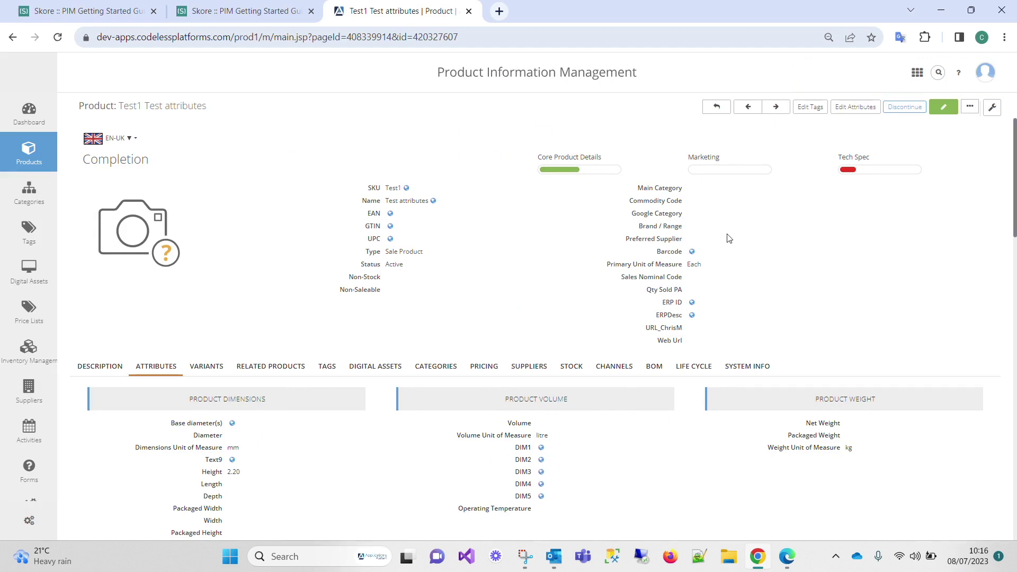
Step: Open the product page's design view and move the Depth field above Length in Product Dimensions
click(992, 107)
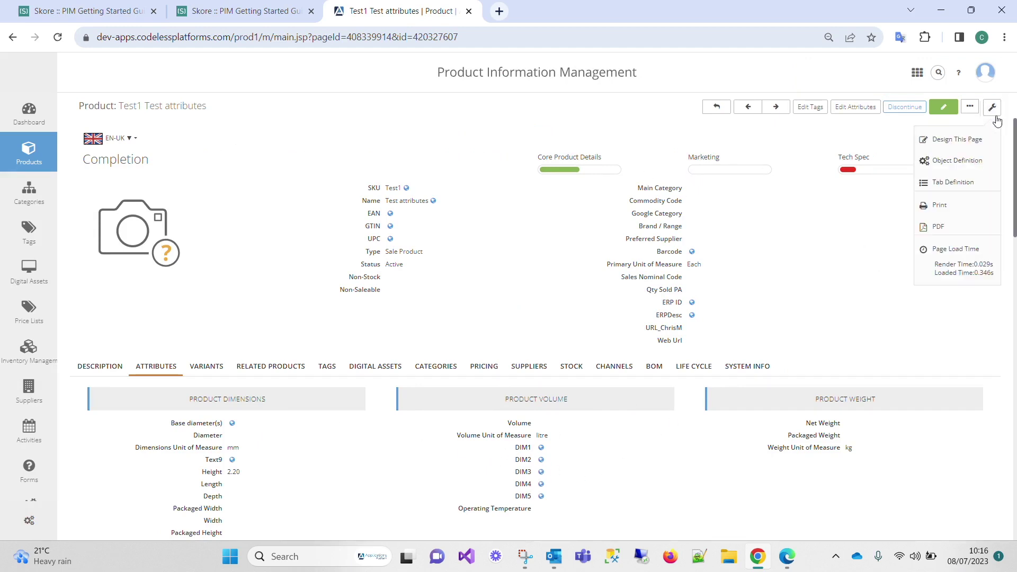
click(957, 139)
drag(201, 376, 227, 363)
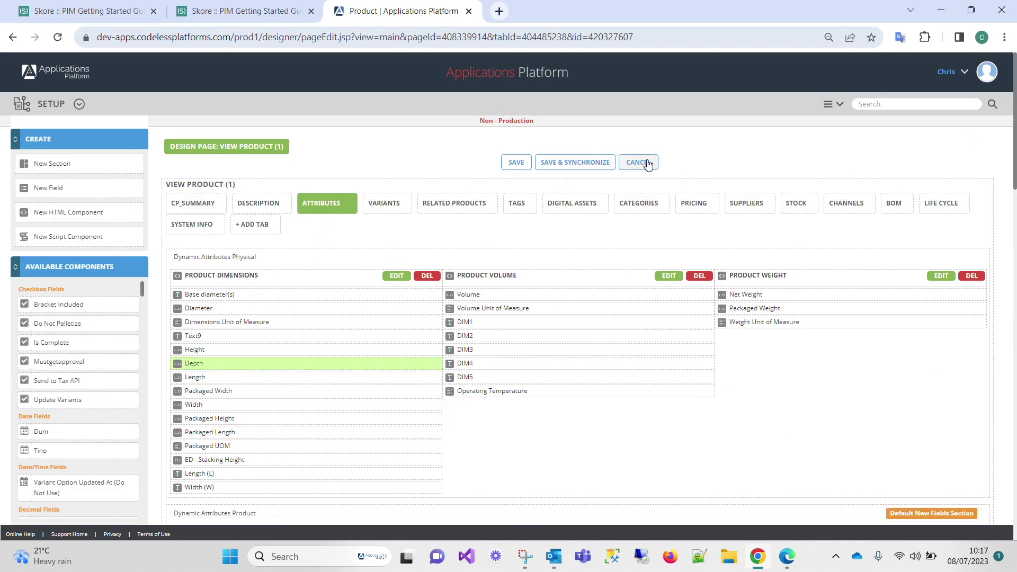
Step: Insert a new section below Dynamic Attributes Physical and browse the list of available components
mouse_move(69, 188)
mouse_down()
mouse_move(401, 451)
mouse_move(468, 418)
mouse_move(511, 422)
mouse_move(67, 188)
mouse_up()
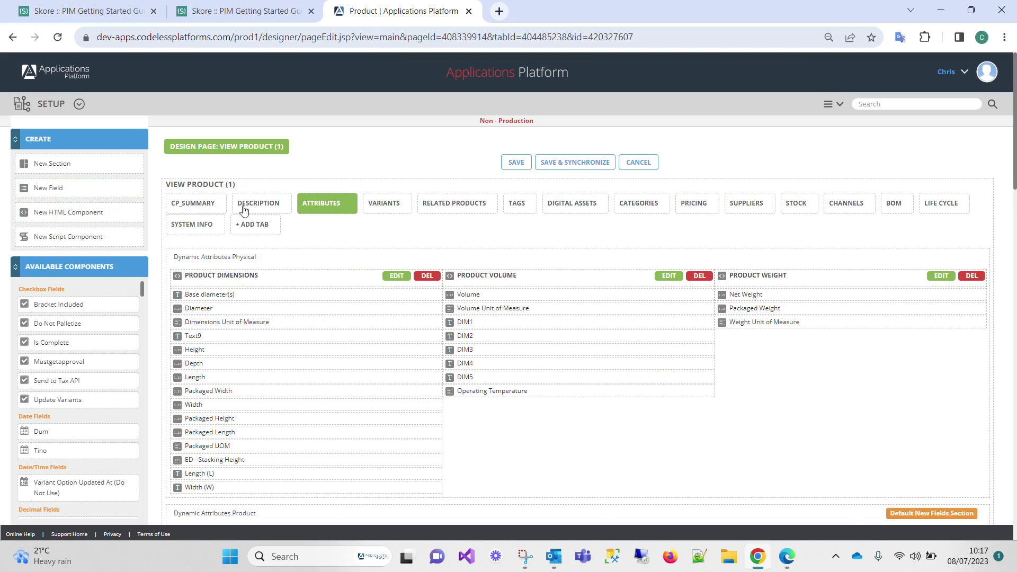
mouse_move(77, 163)
mouse_down()
mouse_move(214, 293)
mouse_move(282, 406)
mouse_move(74, 171)
mouse_up()
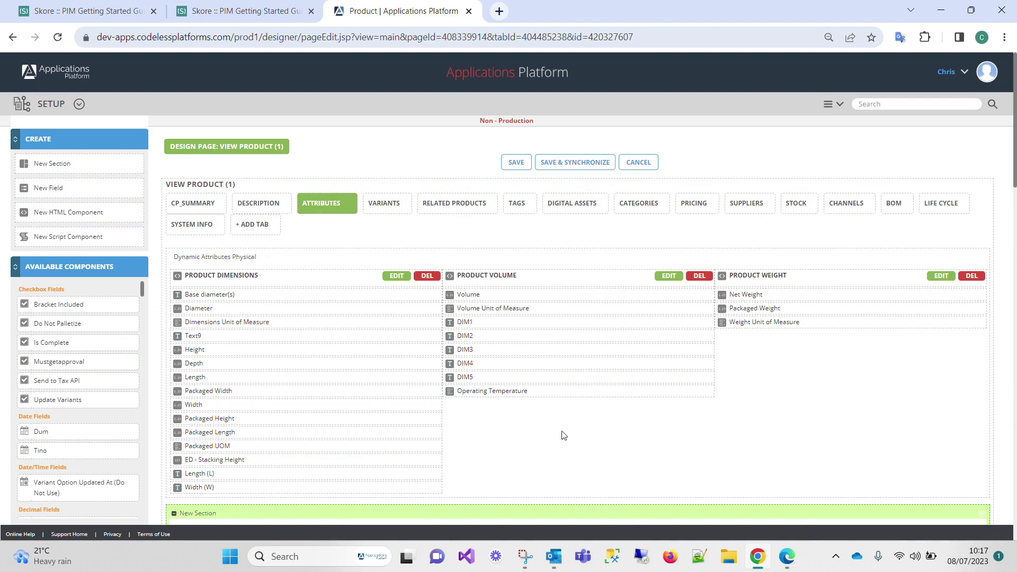
scroll(85, 347, down, 4)
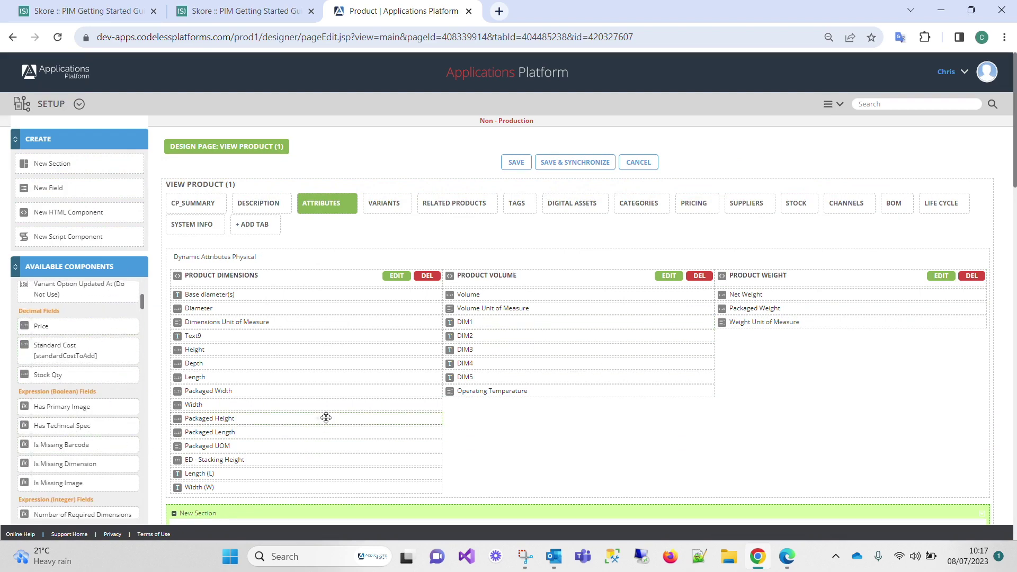
scroll(138, 421, down, 5)
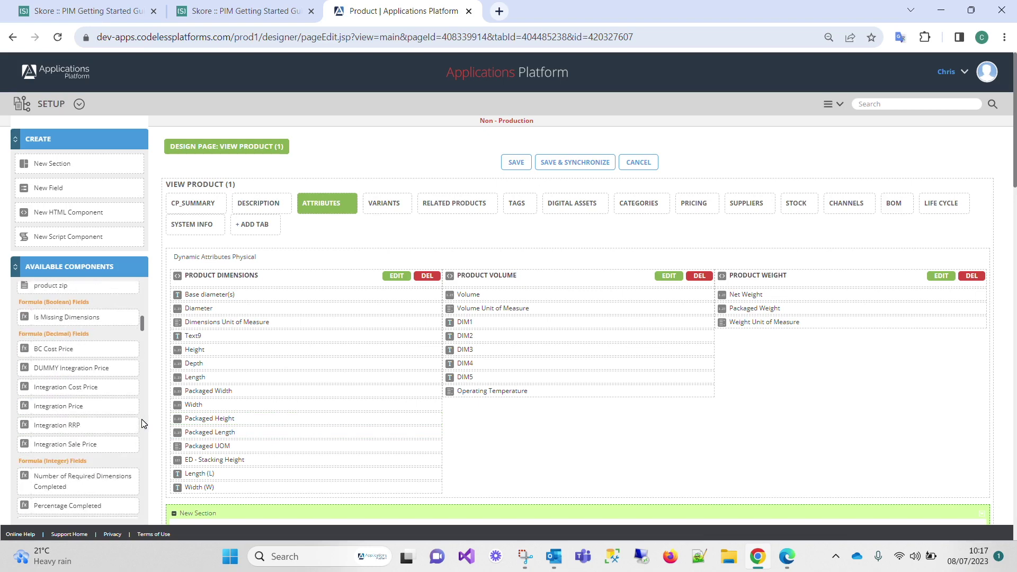
scroll(142, 424, up, 3)
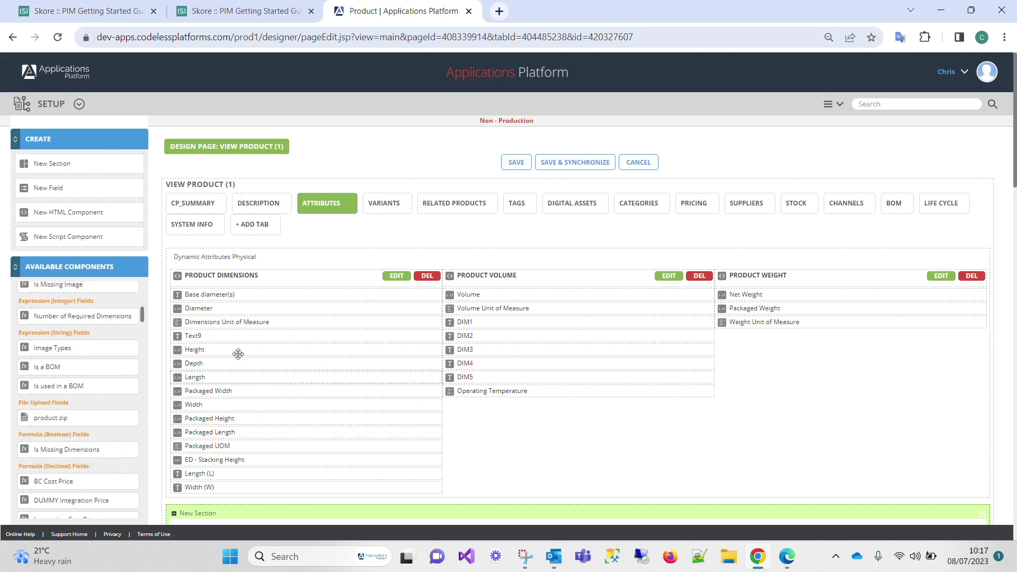
Step: Add a new tab to the View Product layout and leave the page design without saving
click(325, 204)
click(279, 229)
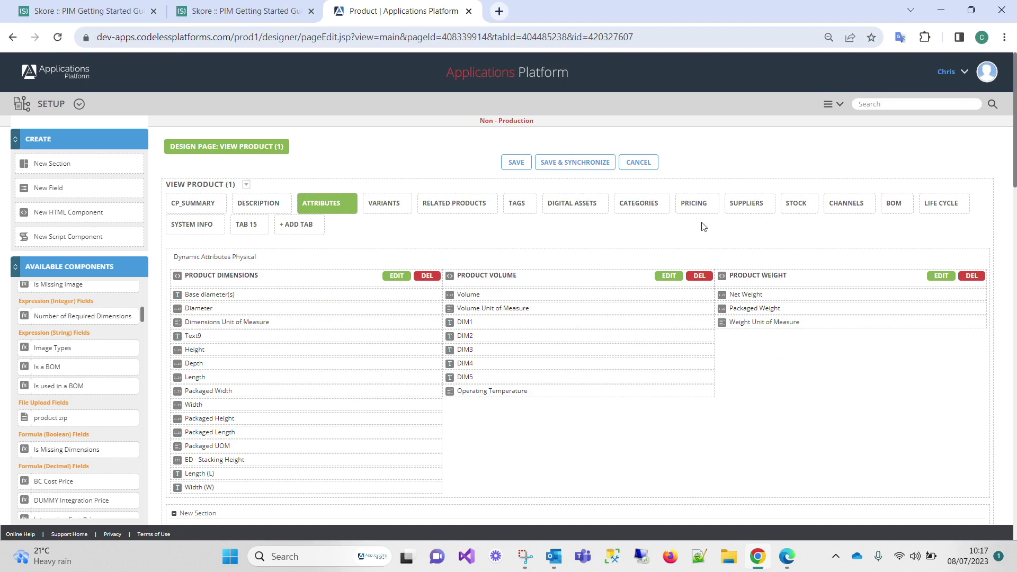
click(653, 167)
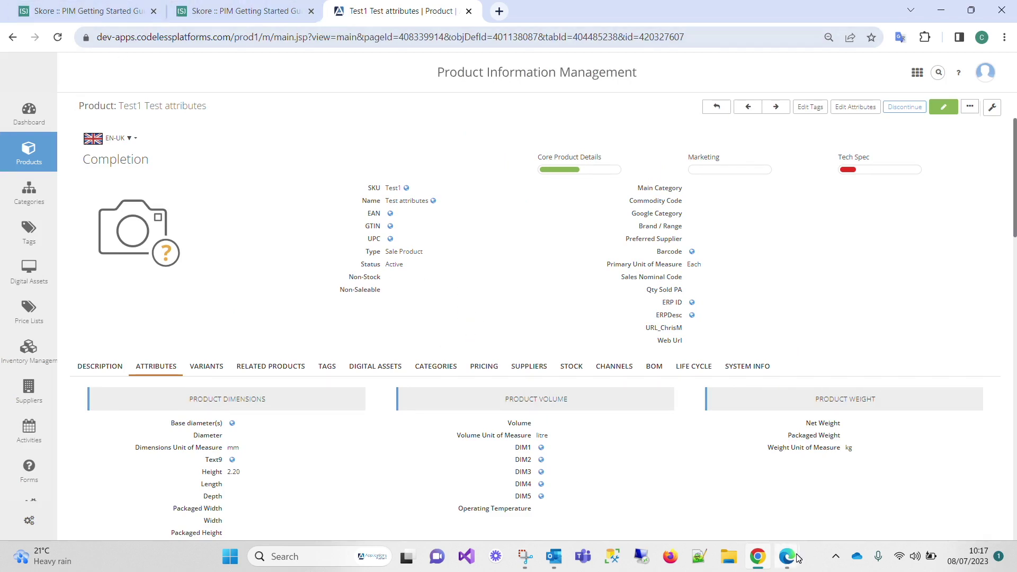
Step: Switch to the Edge window with product HCM00002 Replacement Commode Pot and examine its attribute groups, including Warehouse Information
mouse_move(798, 558)
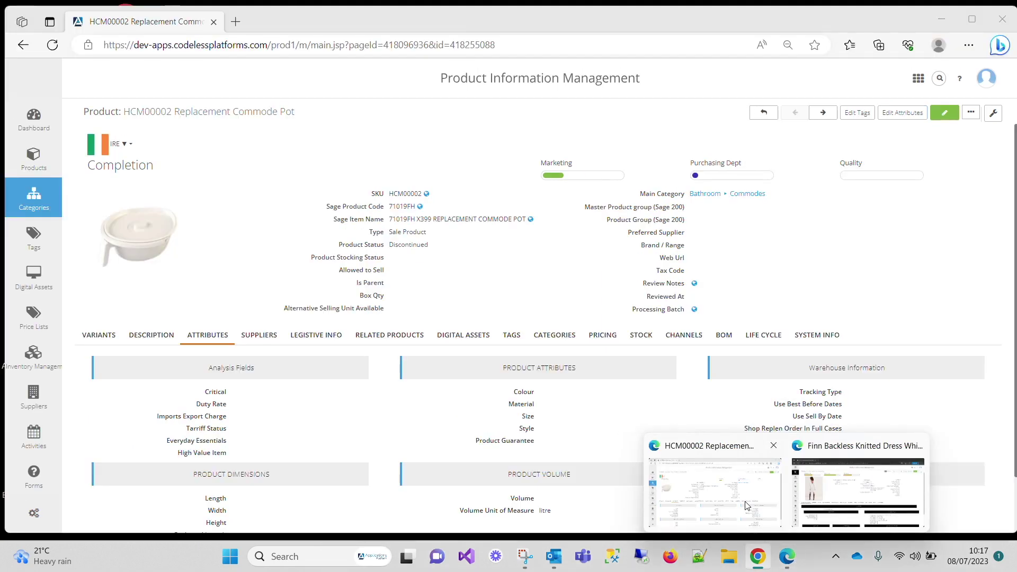
click(746, 502)
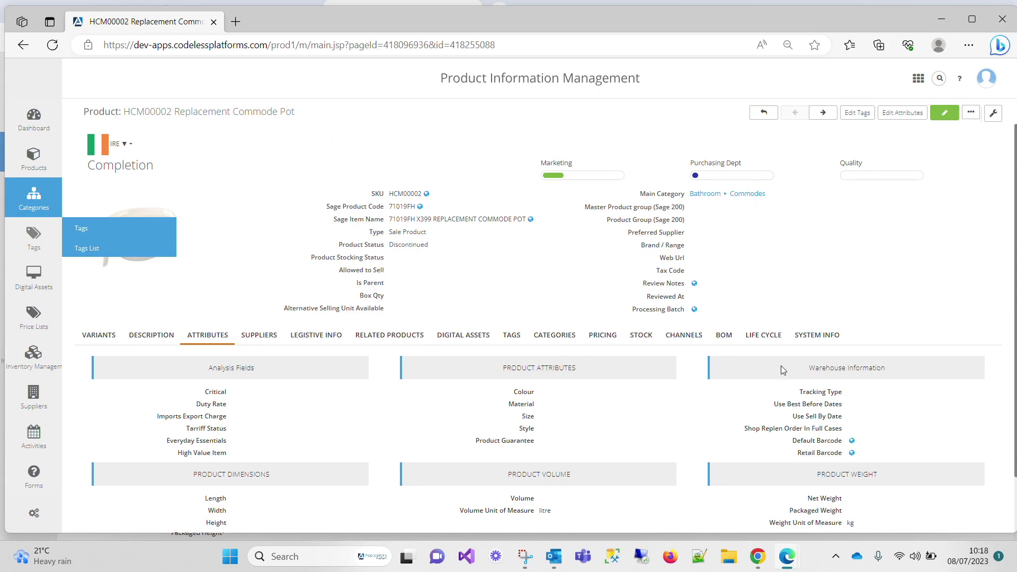
drag(898, 373, 808, 373)
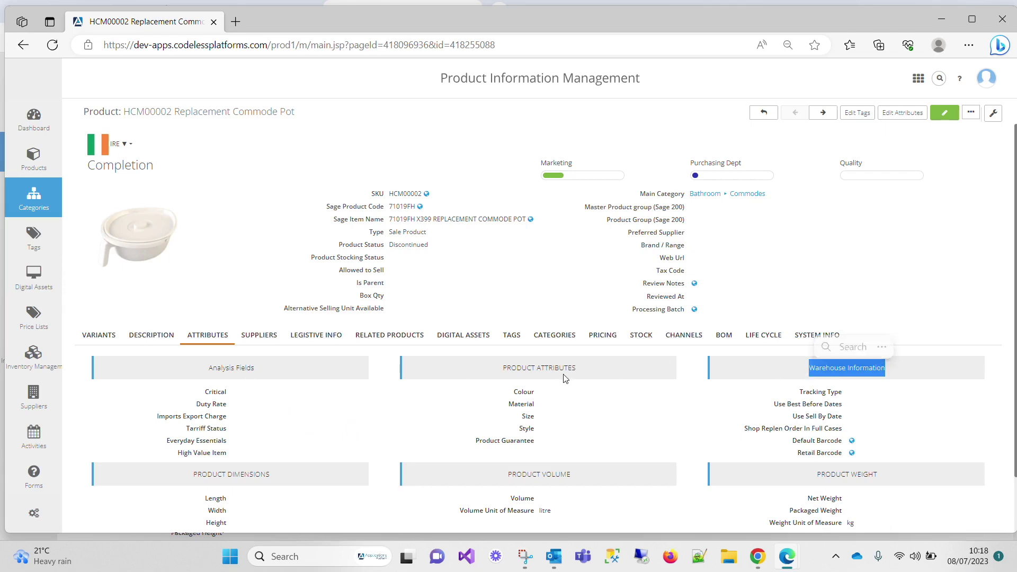
scroll(580, 389, down, 1)
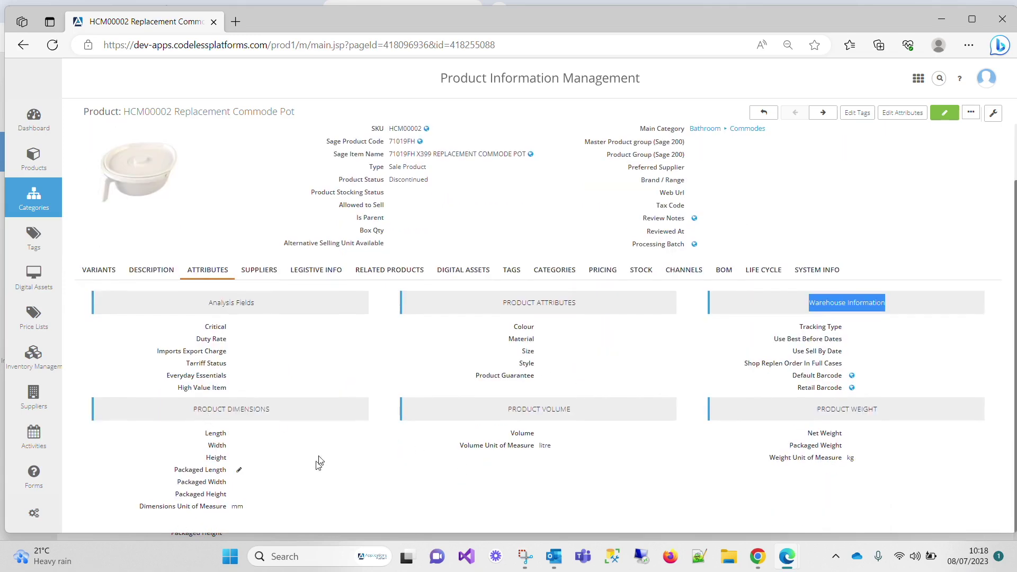
scroll(856, 466, up, 1)
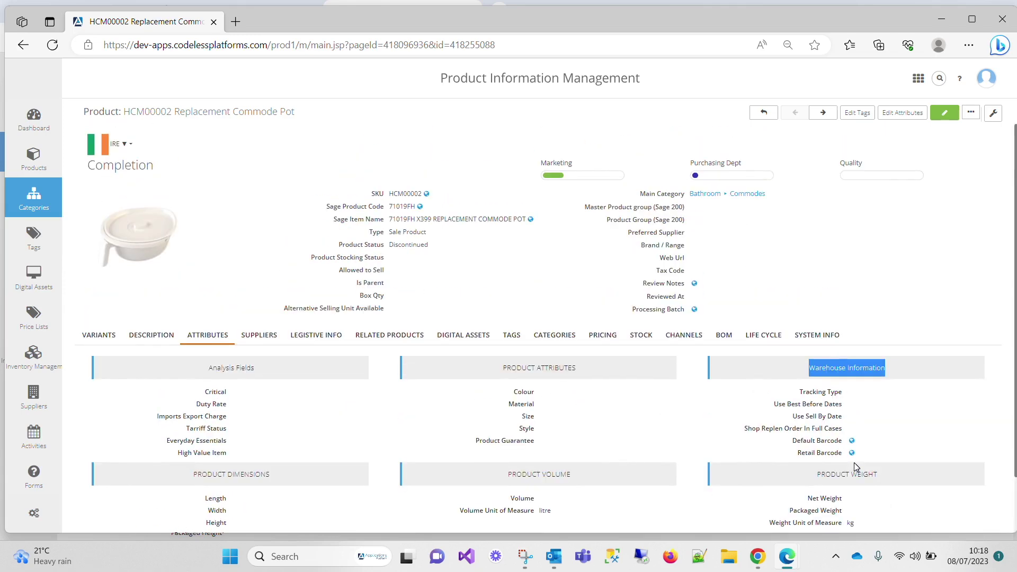
Step: View the commode pot's legislative information and its Sage, web and SEO descriptions
click(325, 335)
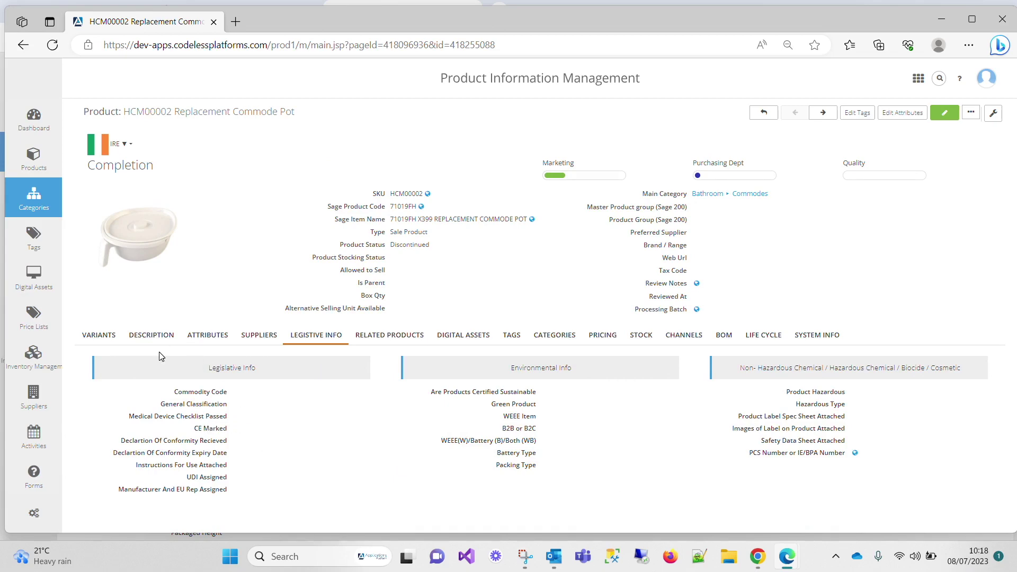
click(153, 334)
scroll(454, 398, down, 2)
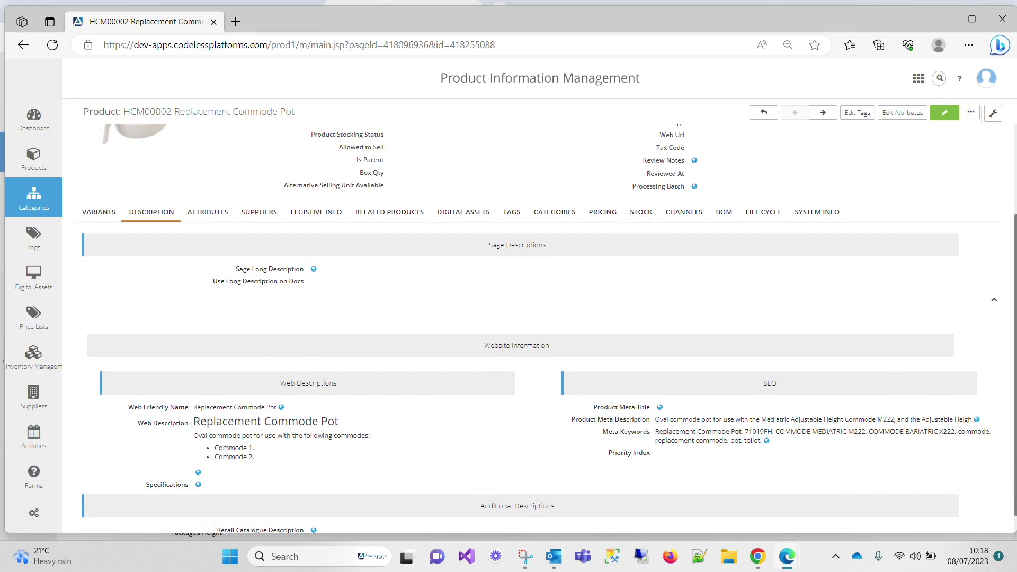
Step: View the commode pot's supplier information and its digital assets, including the image and attachment info
scroll(591, 436, down, 1)
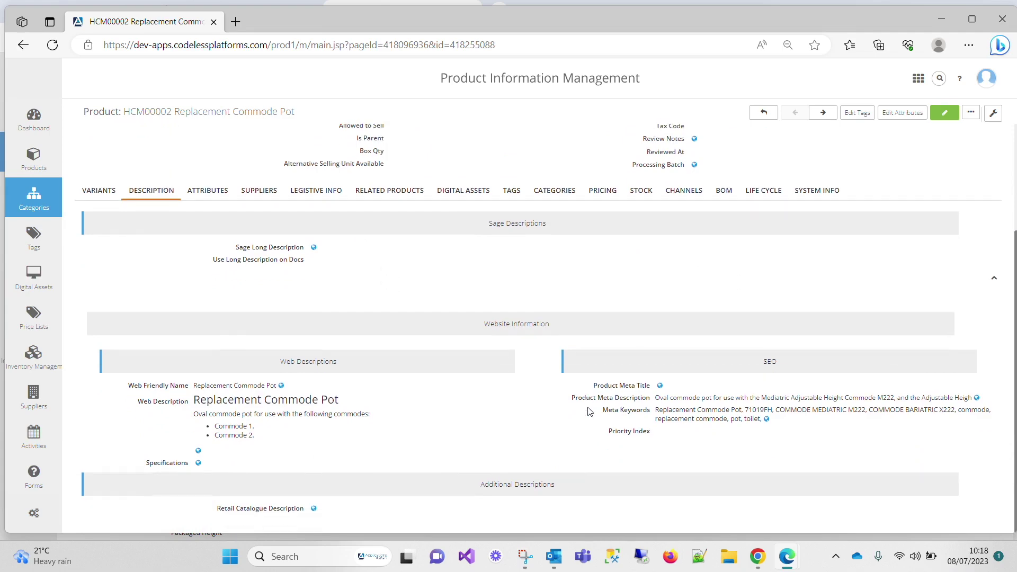
scroll(590, 412, up, 3)
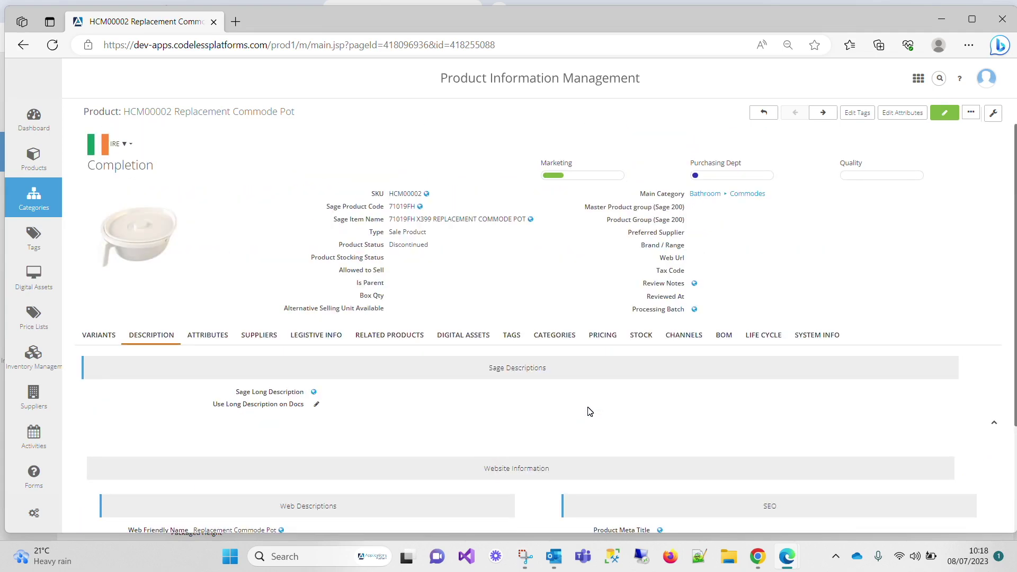
click(259, 334)
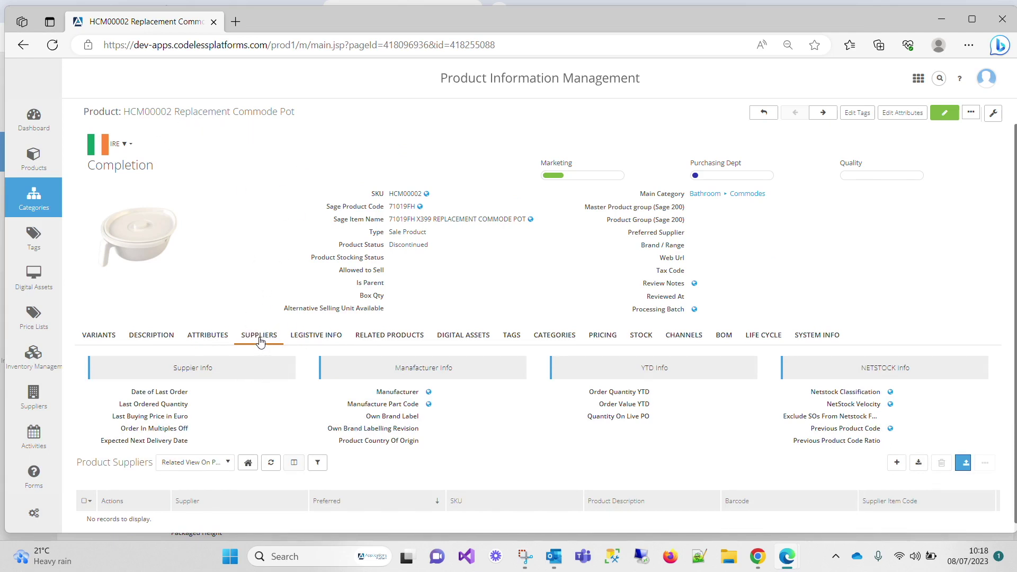
scroll(294, 396, down, 1)
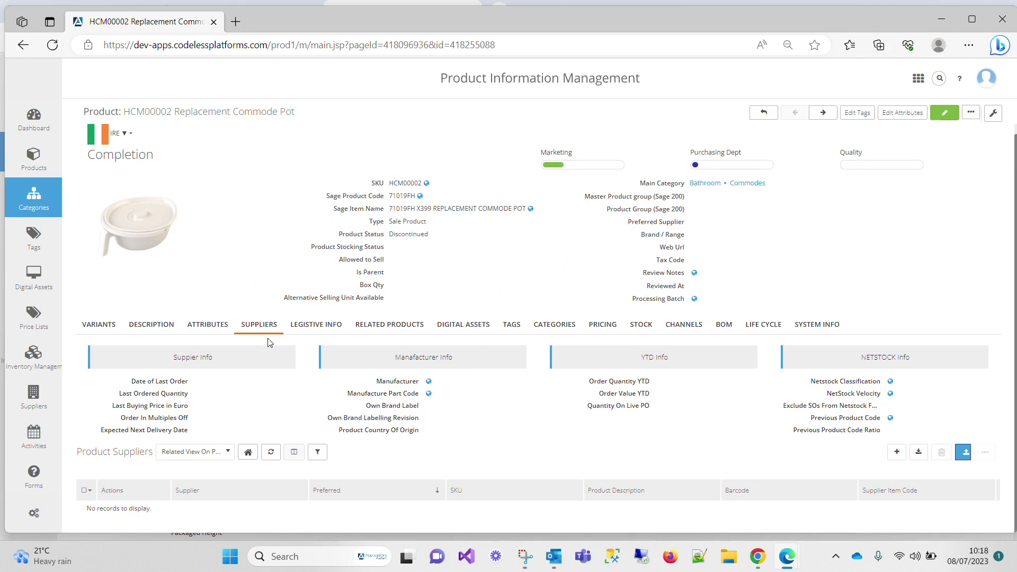
click(463, 324)
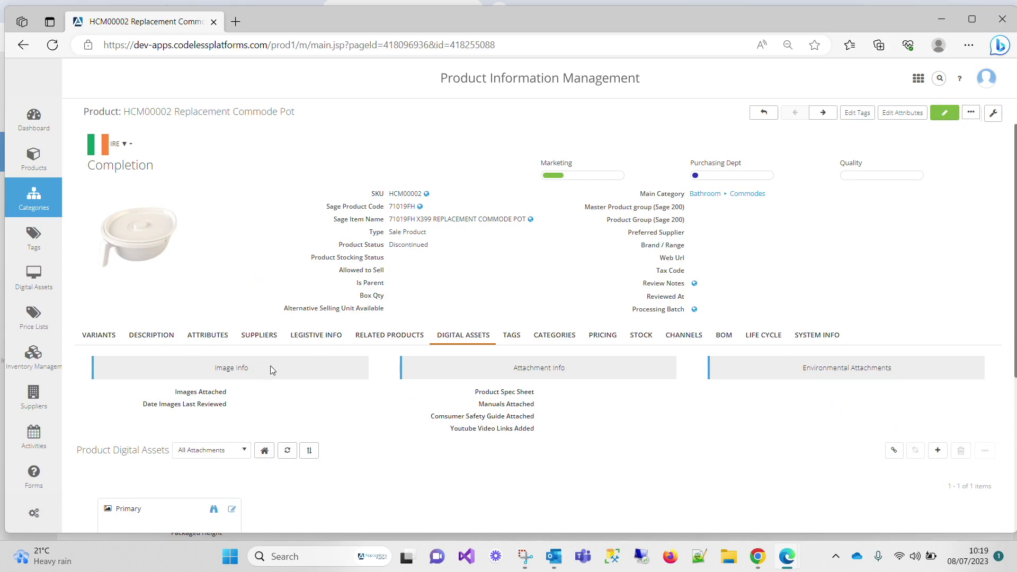
Step: Open the View Product page design, inspect the Digital Assets tab's layout and leave the design without saving
click(993, 113)
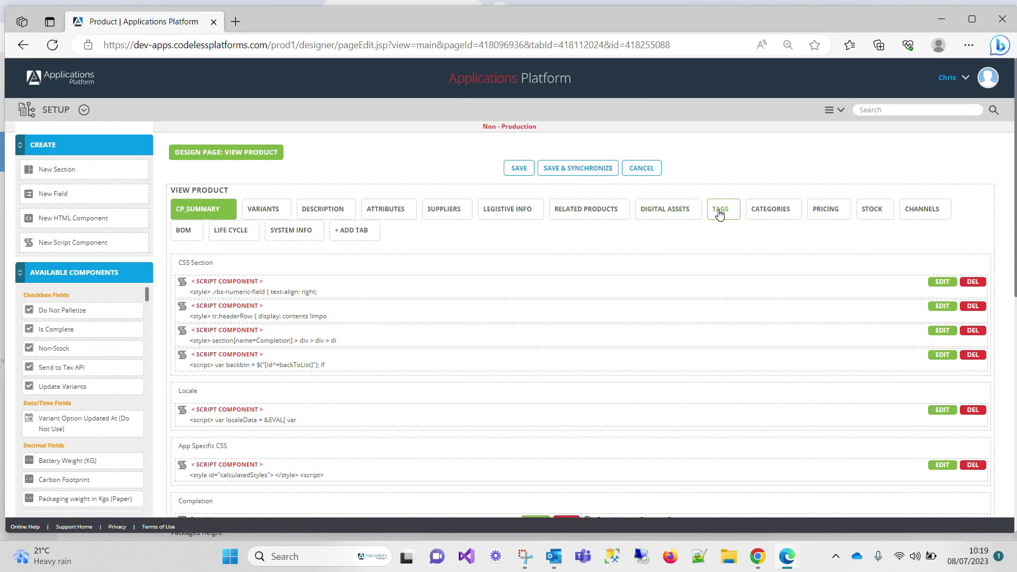
click(682, 216)
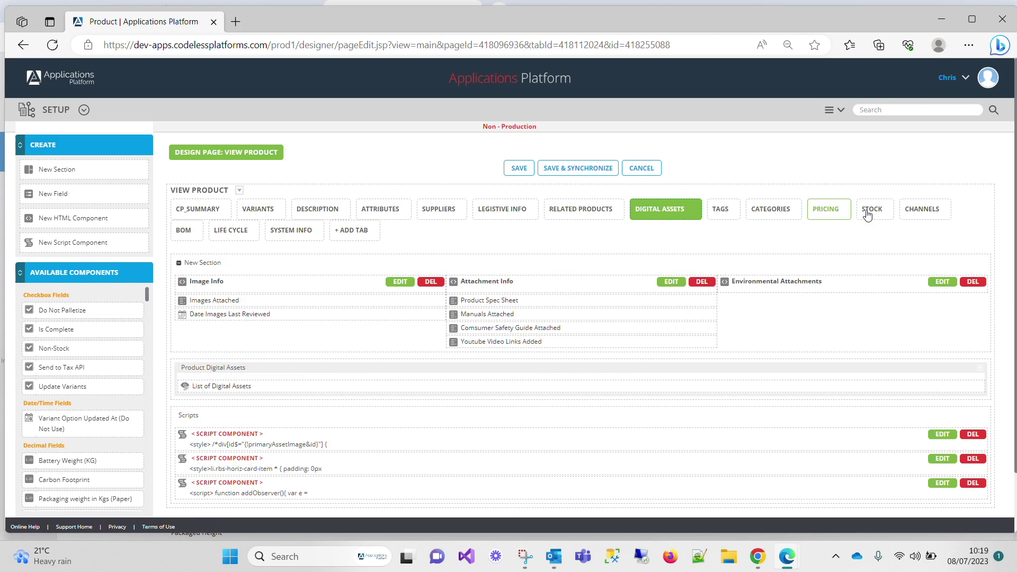
click(641, 170)
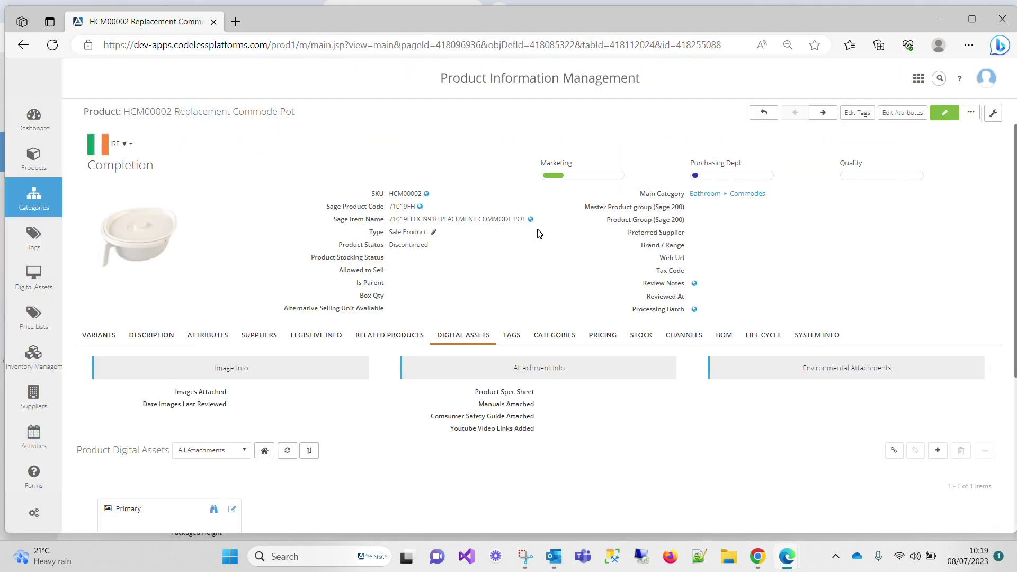
scroll(546, 354, down, 5)
Step: Switch to the Edge window with product Finn Backless Knitted Dress White and examine its description and copy attributes
click(757, 556)
mouse_move(786, 562)
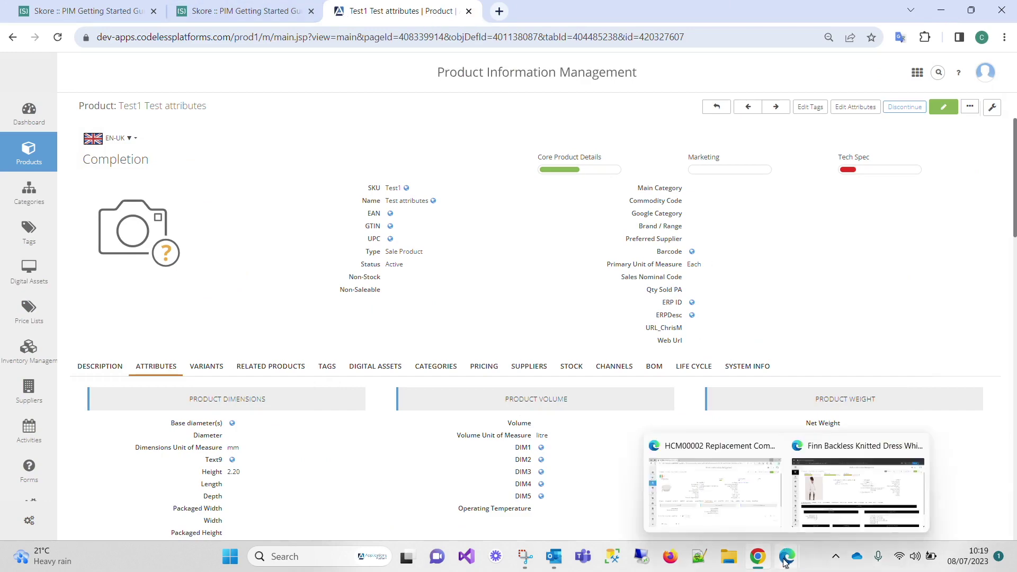
click(834, 510)
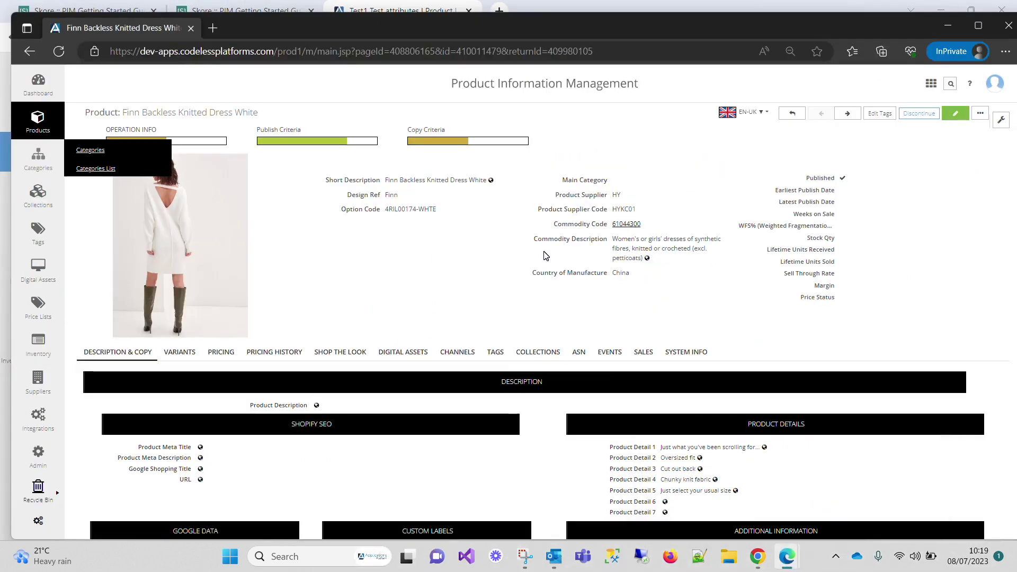
scroll(545, 256, down, 2)
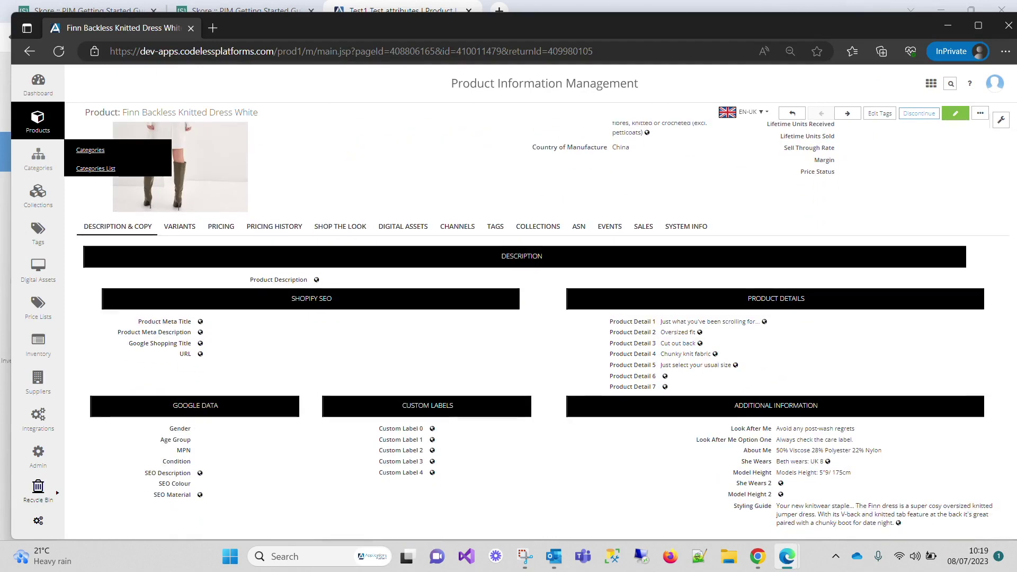
scroll(546, 256, up, 1)
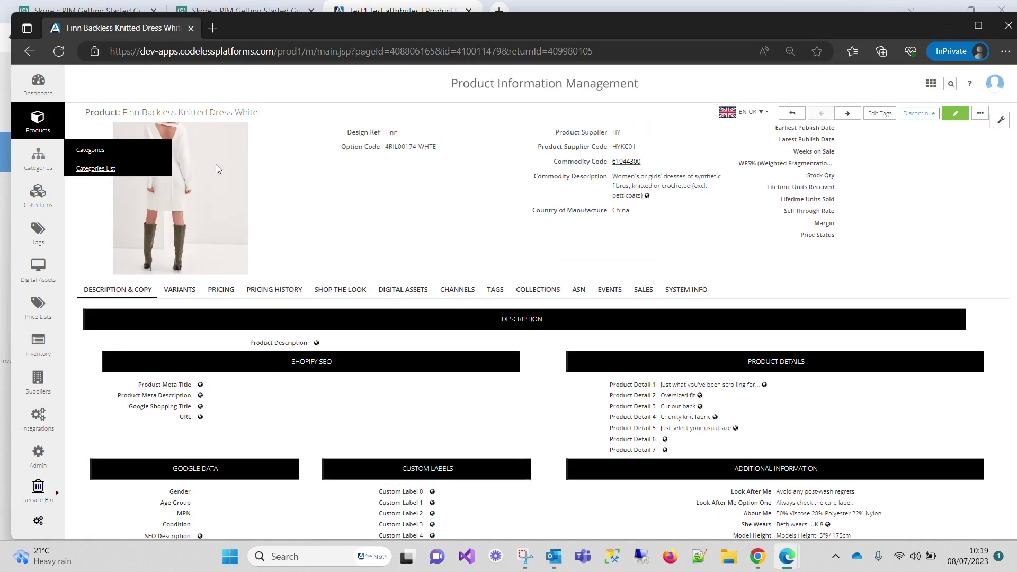
Step: View the dress's size variants, then review its Additional Information and Custom Labels in the description and copy section
click(192, 293)
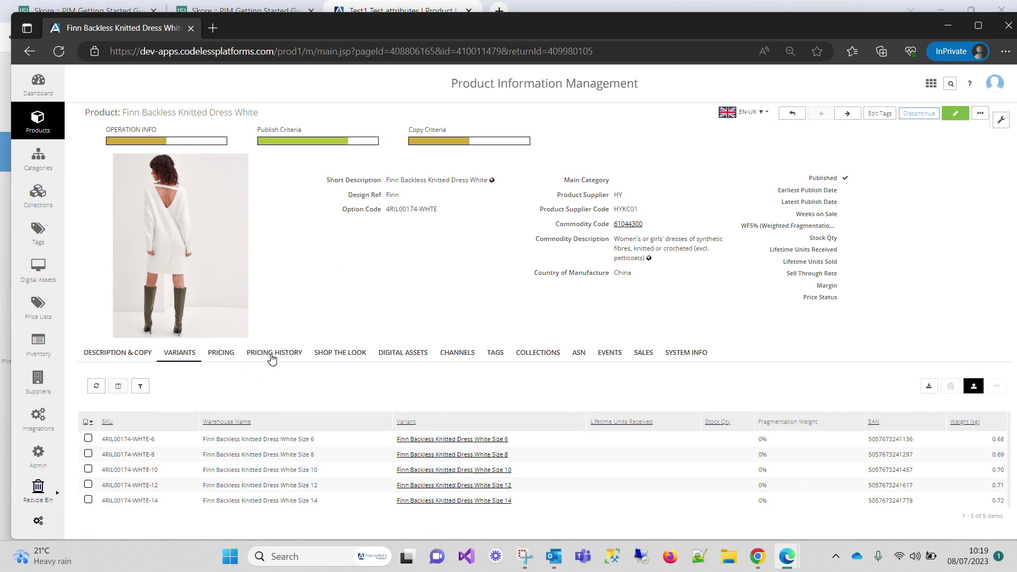
click(129, 353)
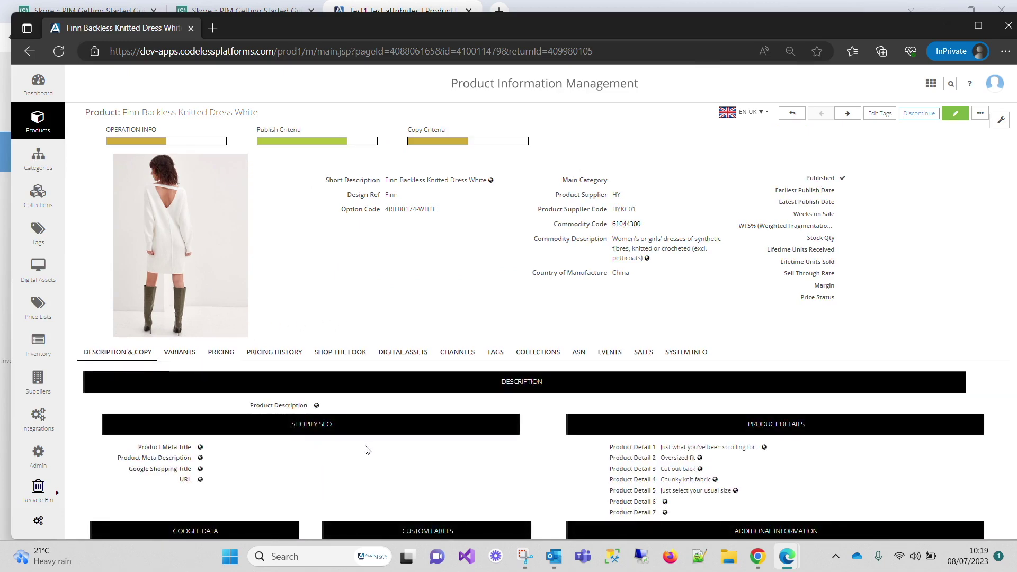
scroll(365, 453, down, 2)
drag(719, 433, 990, 507)
drag(377, 427, 425, 480)
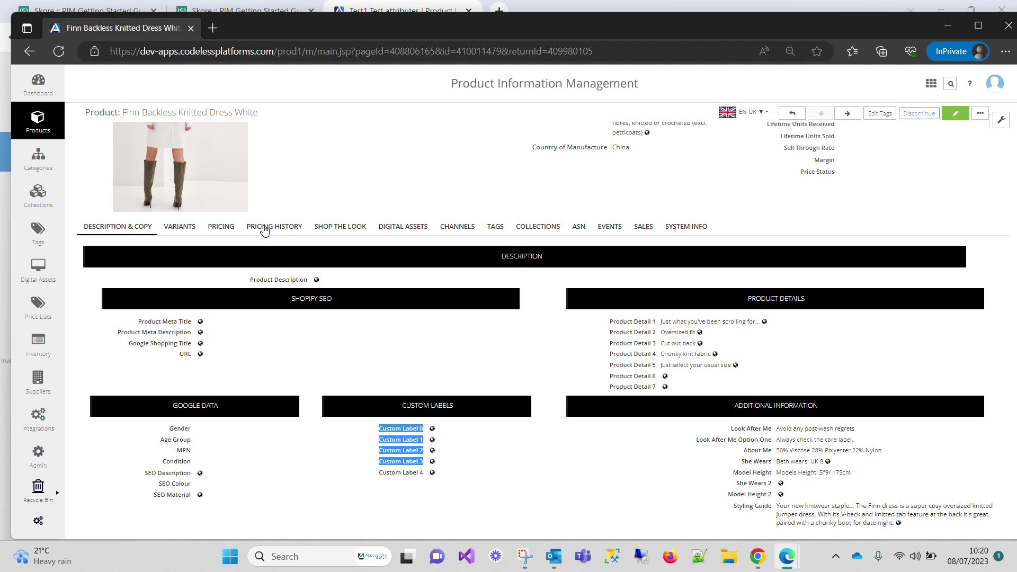
Step: View the dress's Shop the Look items and digital assets, and return to its description and copy attributes
click(349, 232)
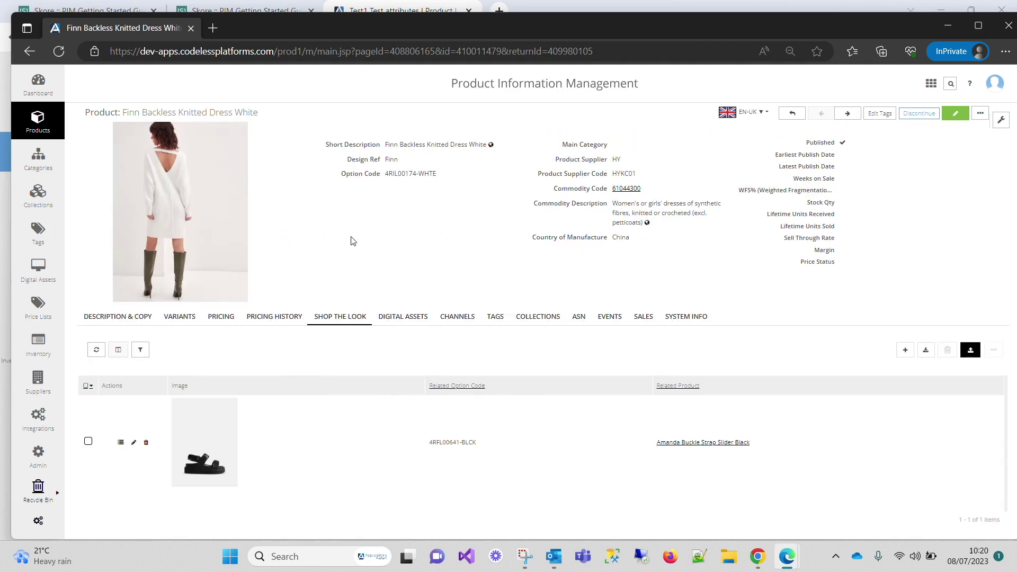
click(427, 317)
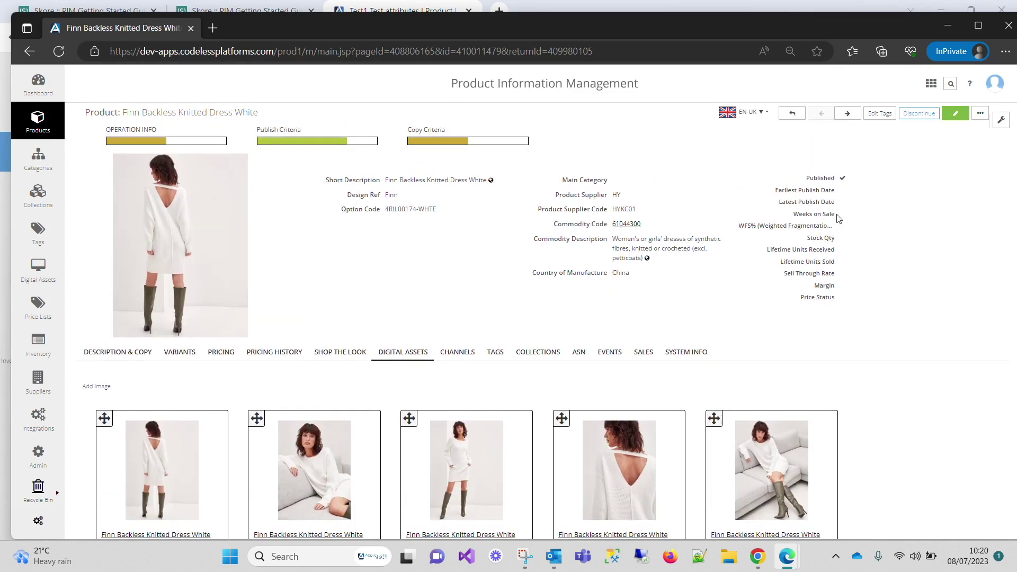
click(140, 352)
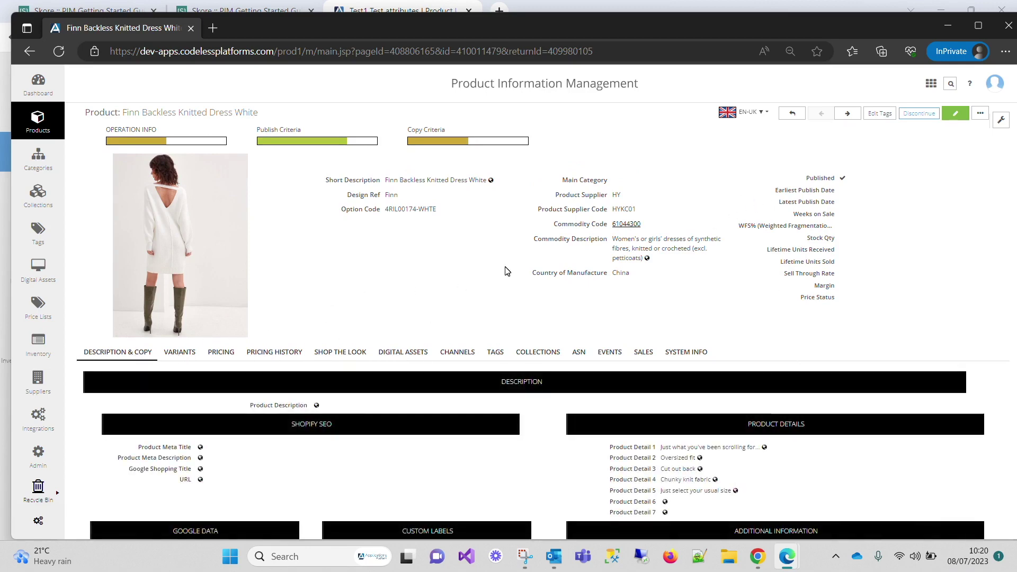
scroll(506, 271, down, 3)
scroll(506, 272, up, 3)
mouse_move(15, 220)
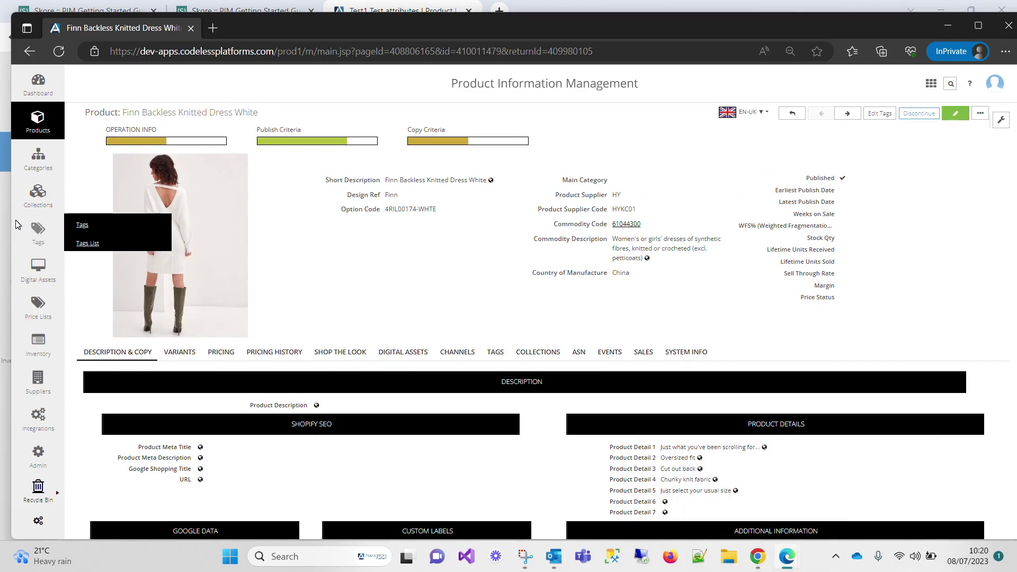